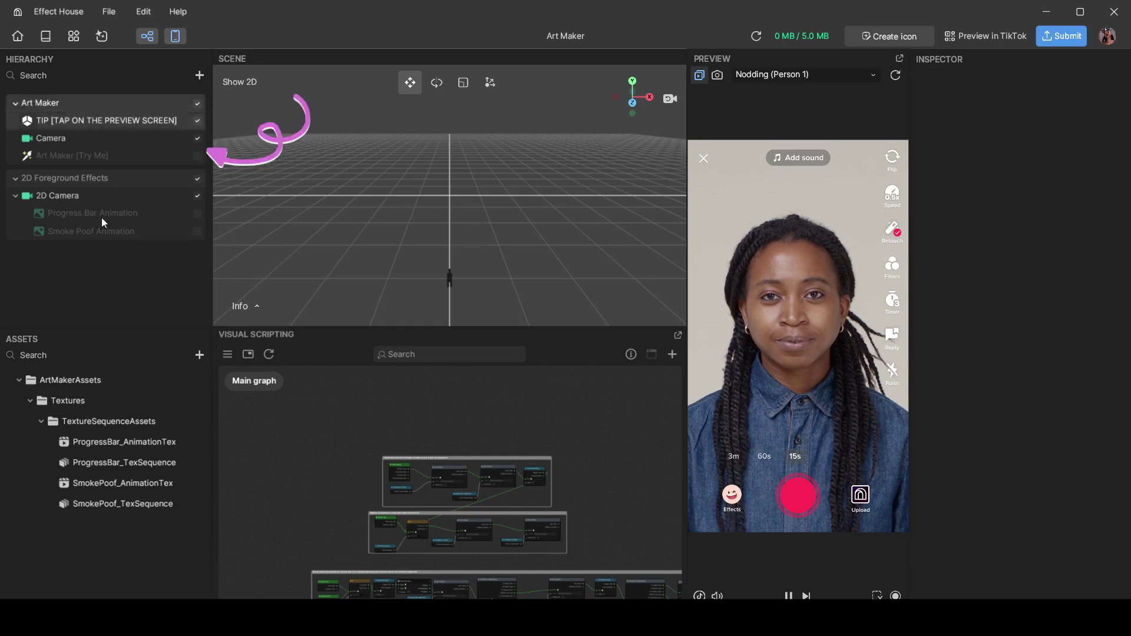
- Enable the Progress Bar Animation, Smoke Poof Animation and Art Maker [Try Me] objects in the project's hierarchy
click(198, 156)
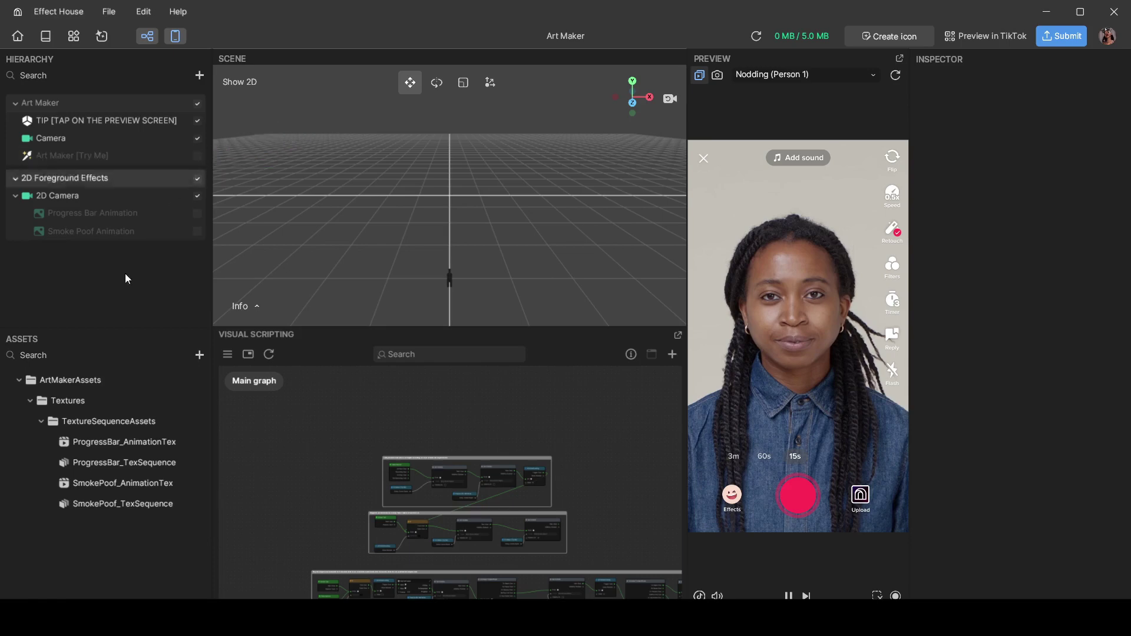
click(197, 213)
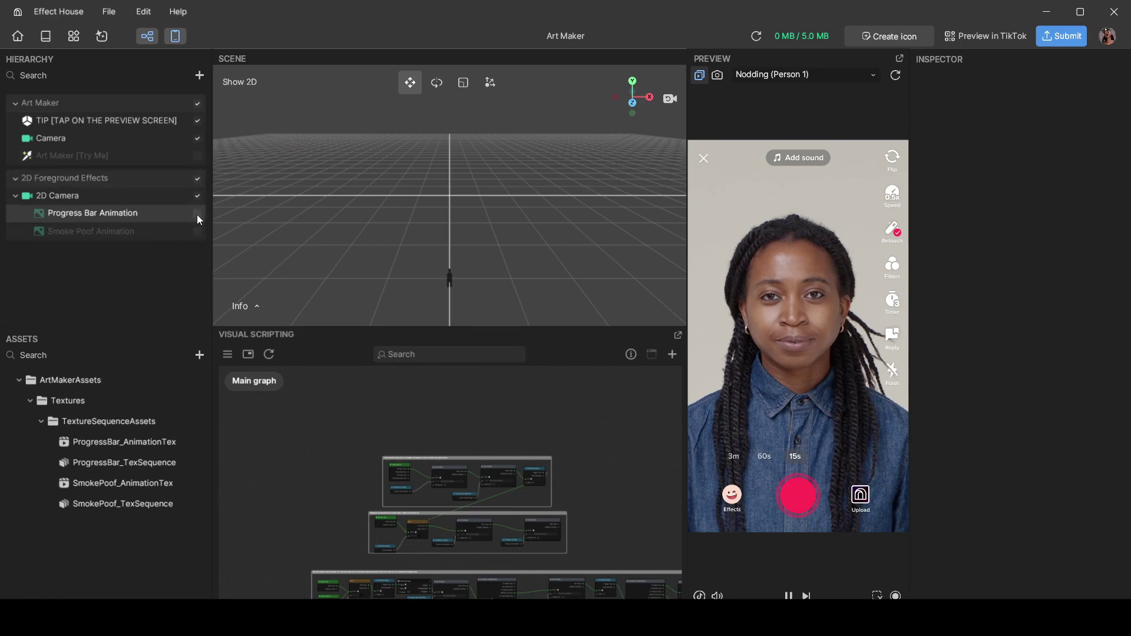
click(197, 213)
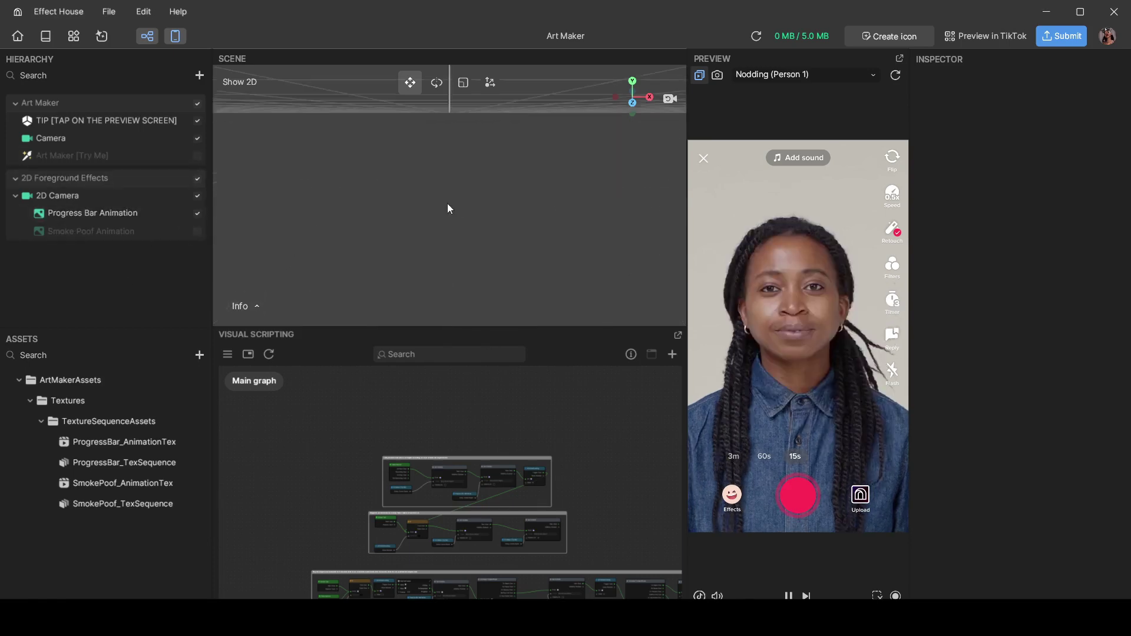
scroll(447, 204, down, 5)
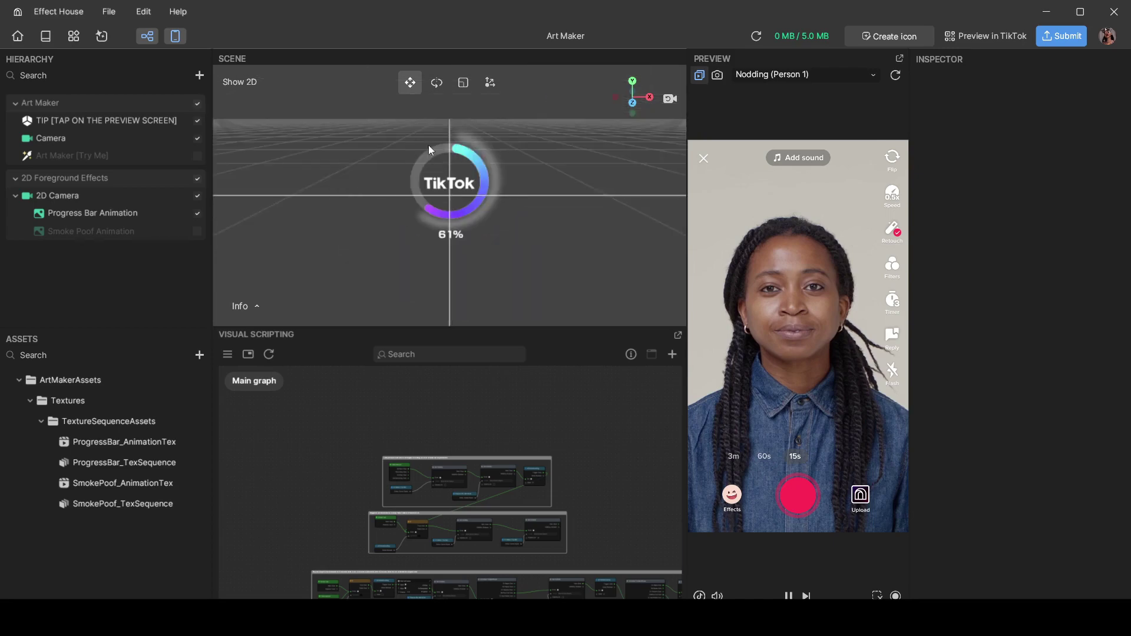
click(92, 233)
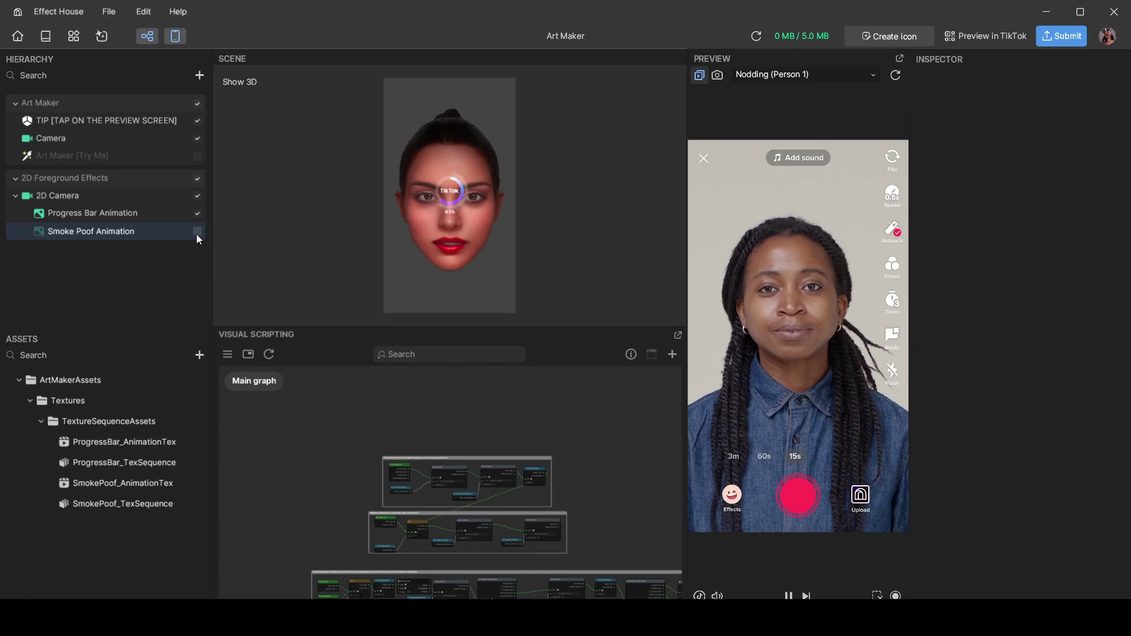
click(197, 231)
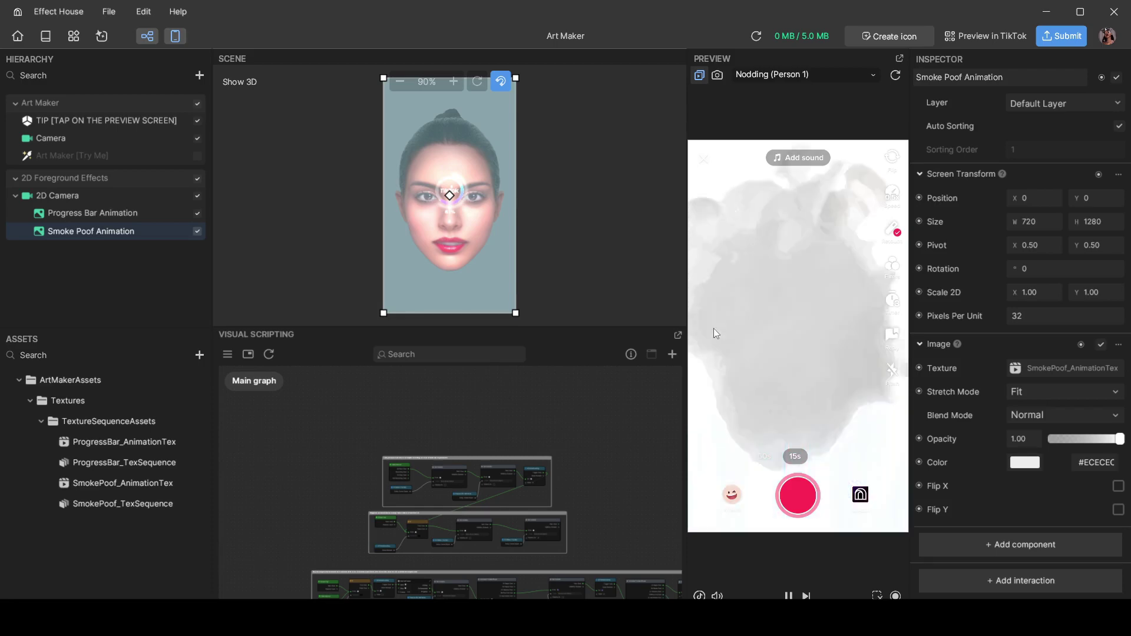
click(197, 156)
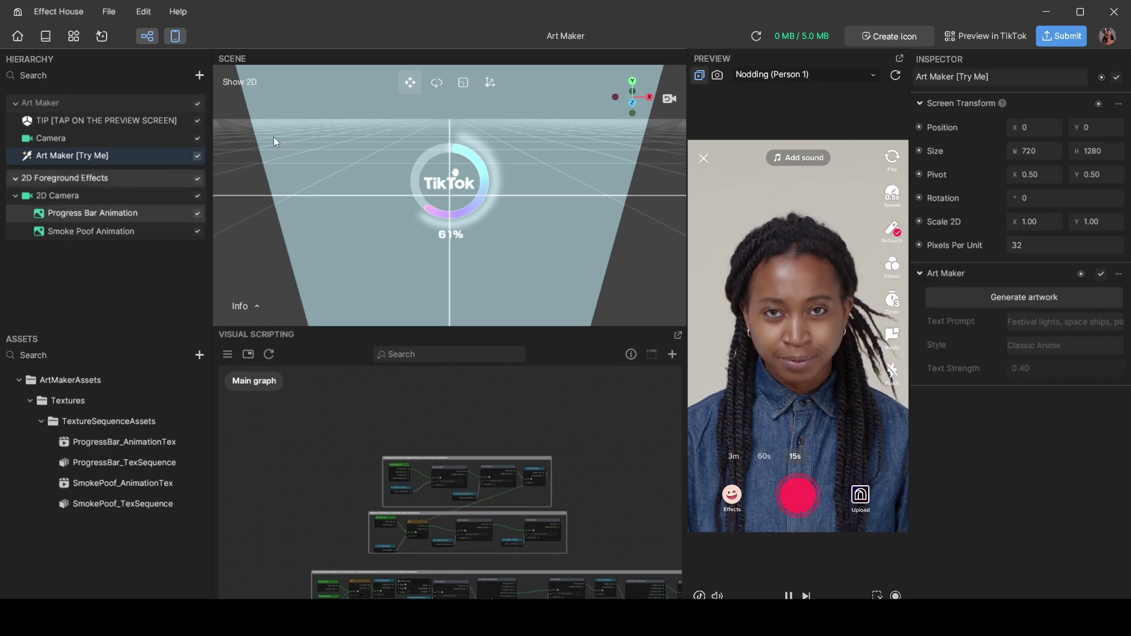
- Trigger the effect on the preview screen and reset the Art Maker component's settings
click(790, 297)
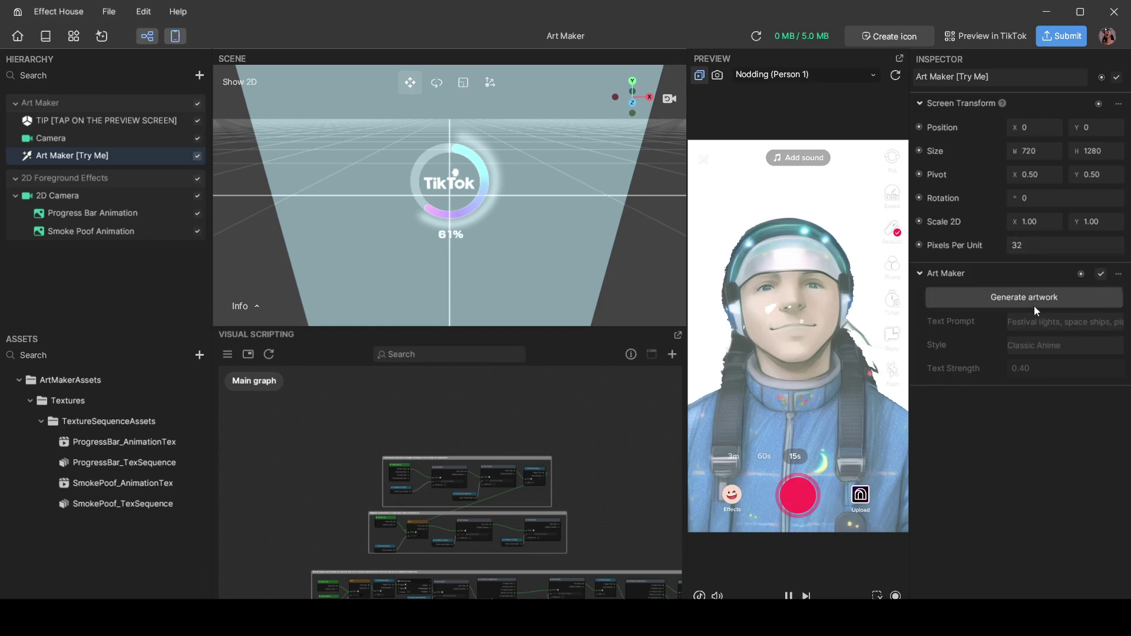
click(1118, 273)
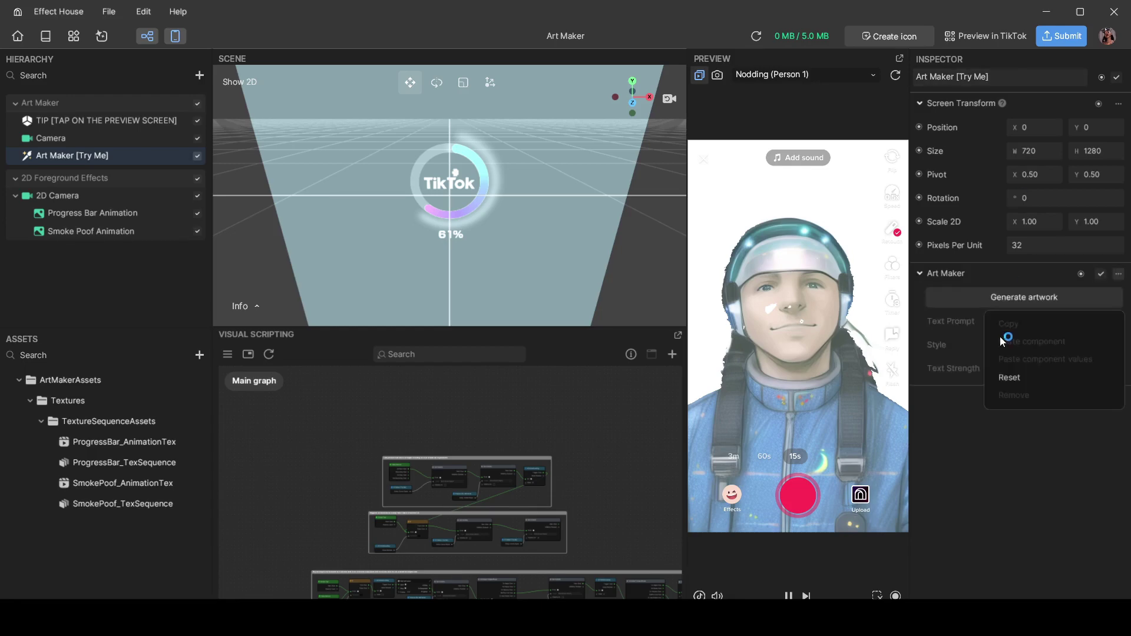
click(1024, 377)
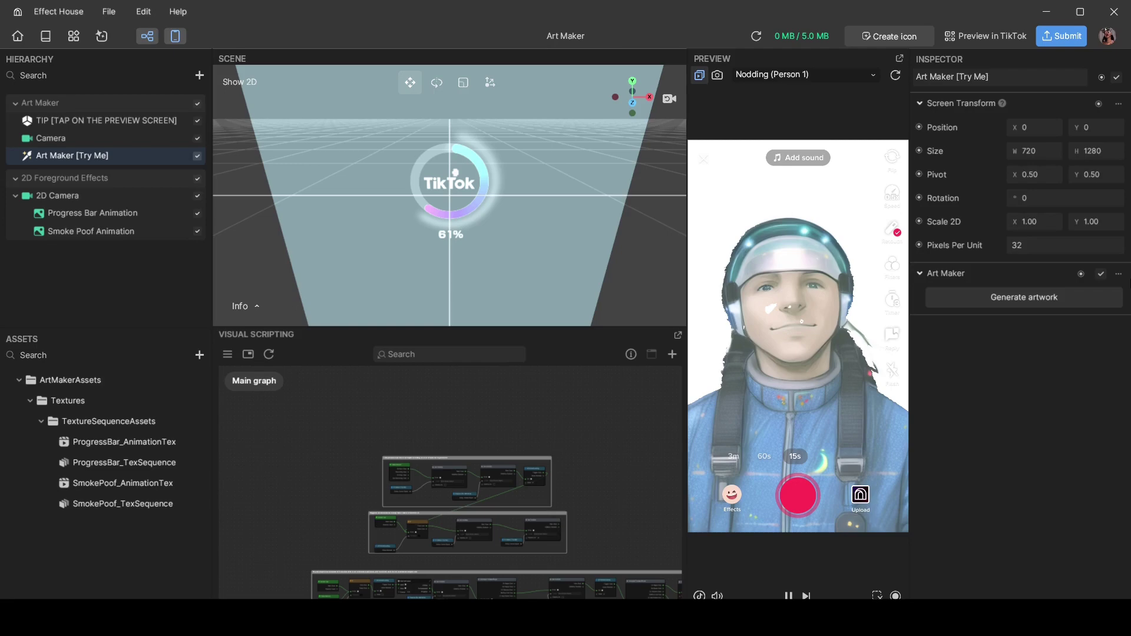
- Open the Art Maker artwork generator and replace its text prompt with "Alien, extra terrestrial, monster, gooey, space, creepy"
click(1032, 302)
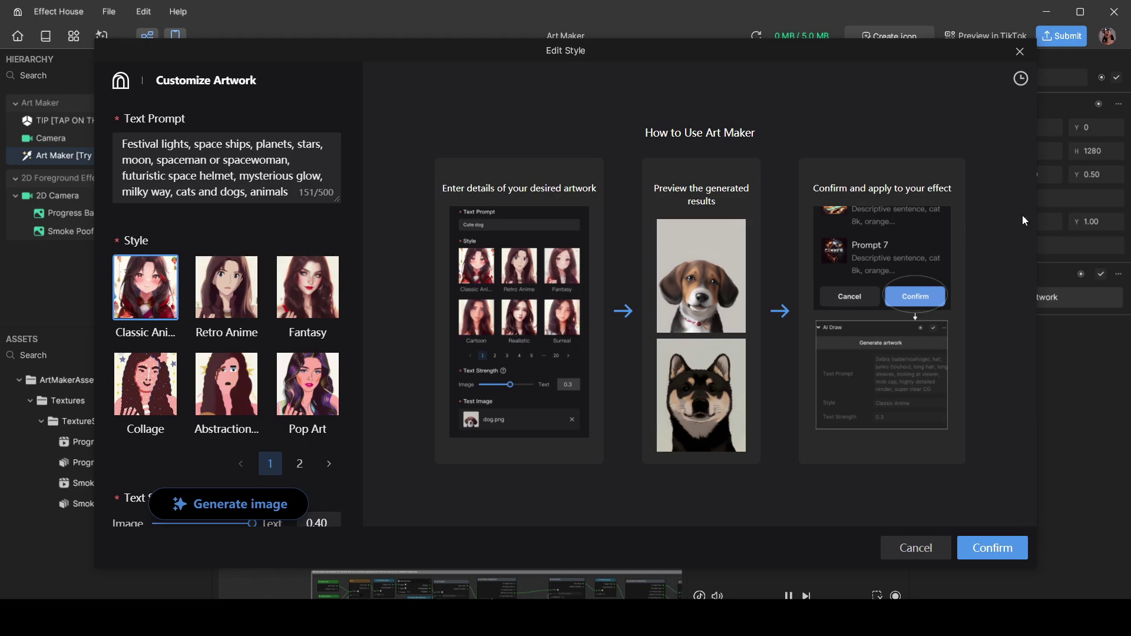
triple_click(149, 183)
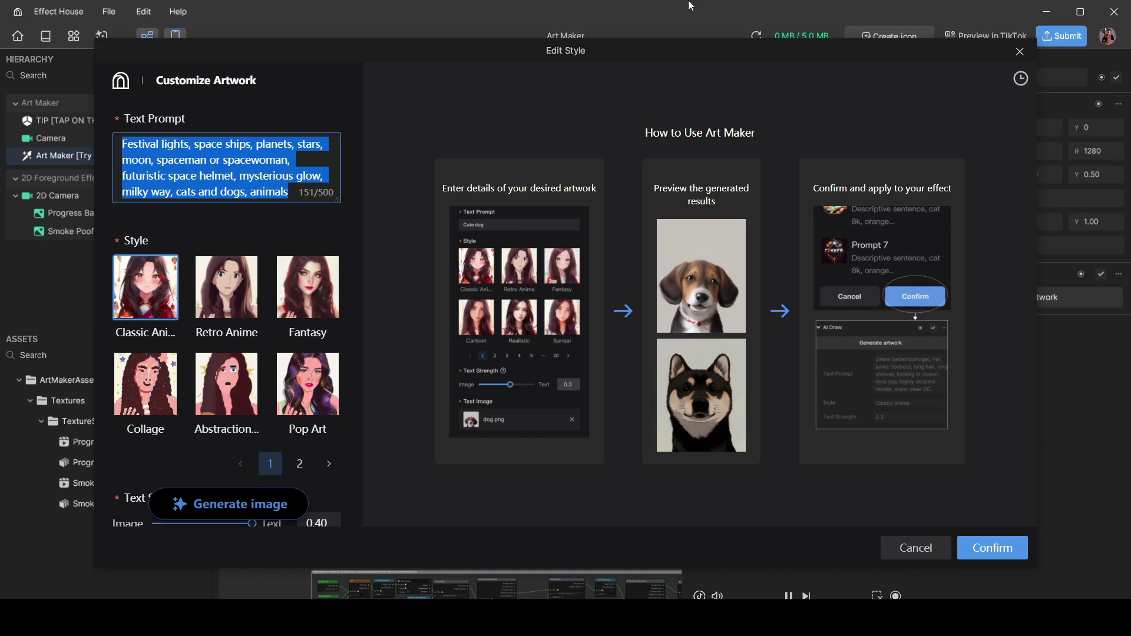
text(AI)
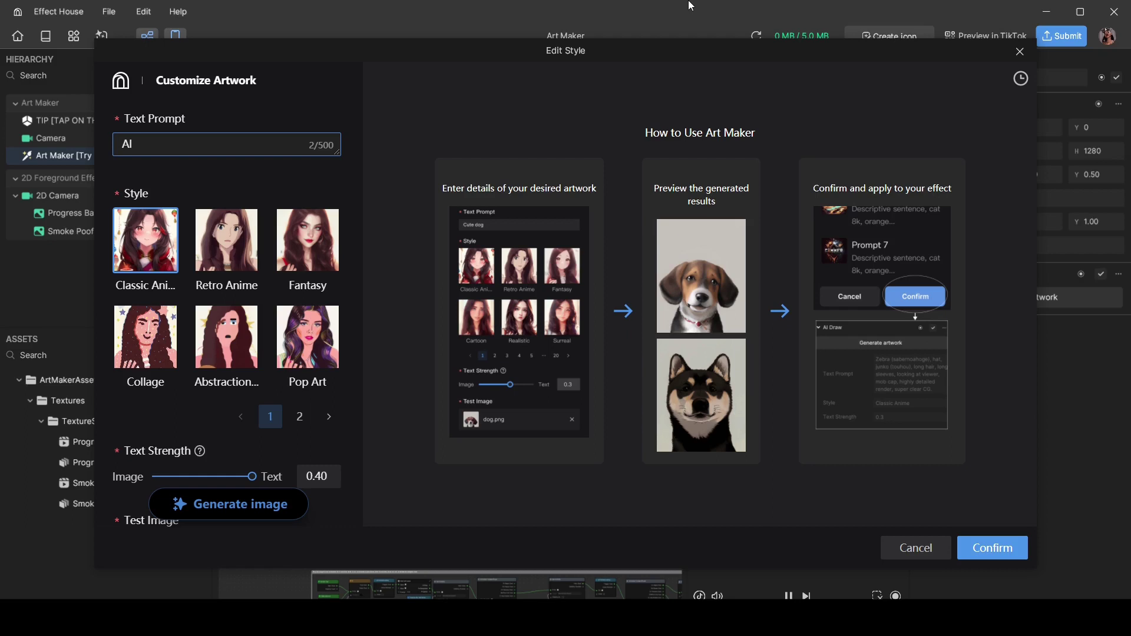
text(ien, extra terrestrial, monster, gooey, space, )
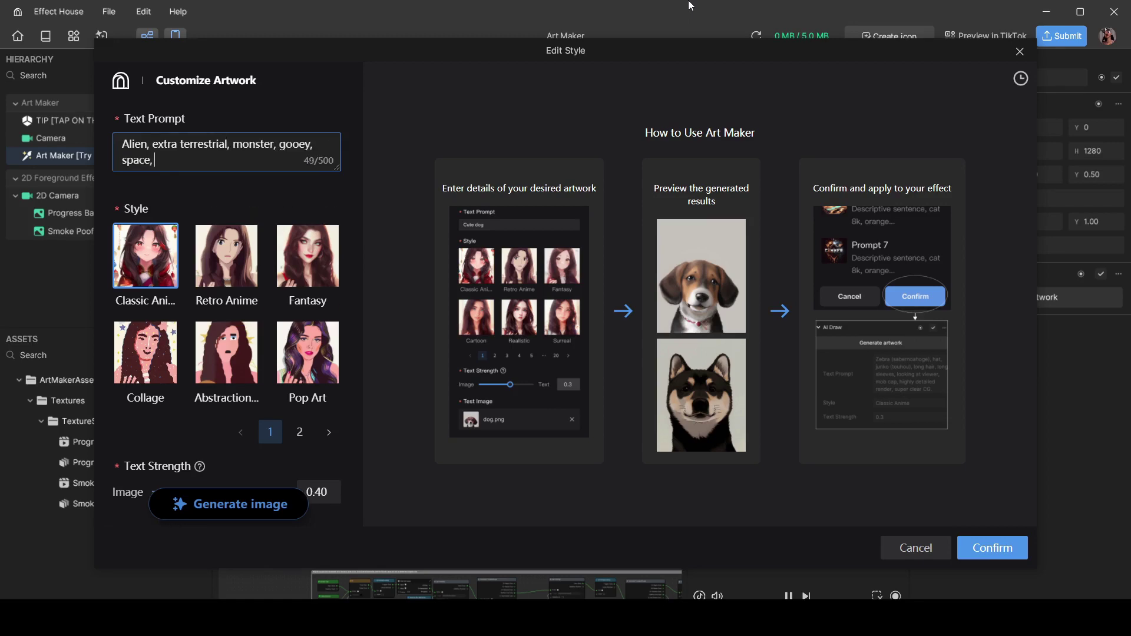
text(creey)
key(BackSpace)
text(py)
- Browse both pages of artwork styles and choose the Fantasy style
scroll(167, 273, down, 2)
click(299, 358)
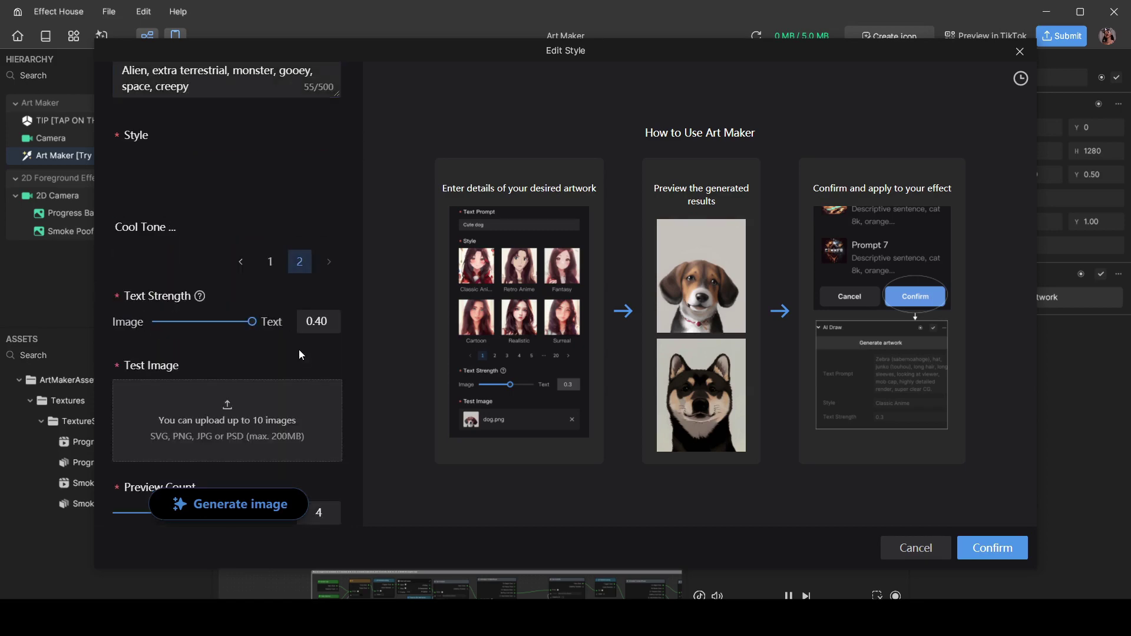
scroll(228, 311, up, 2)
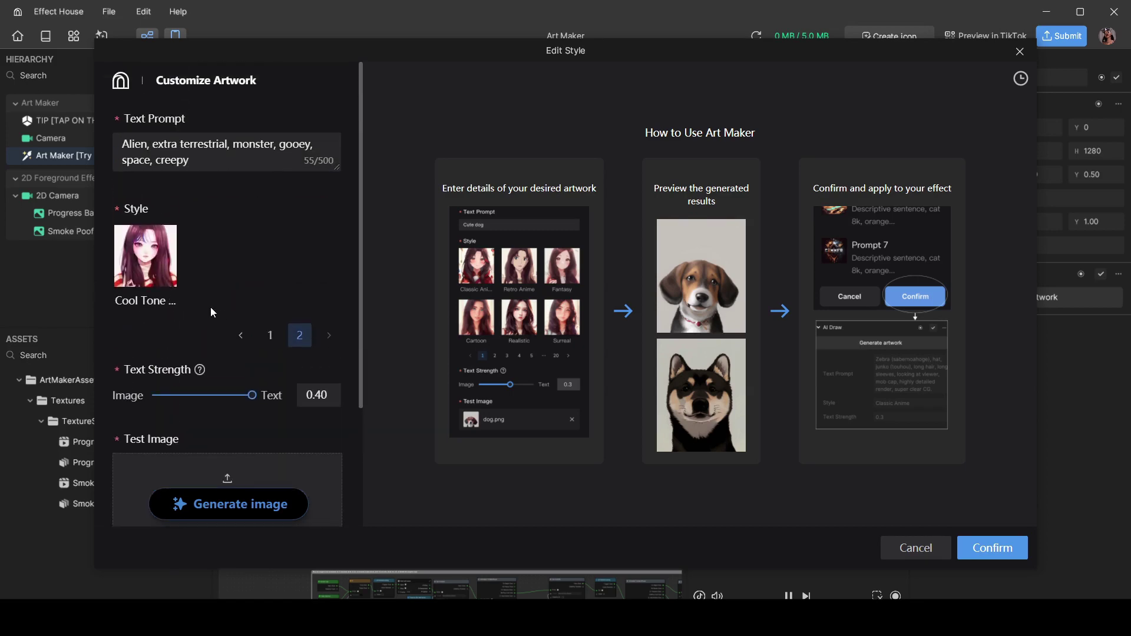
click(270, 336)
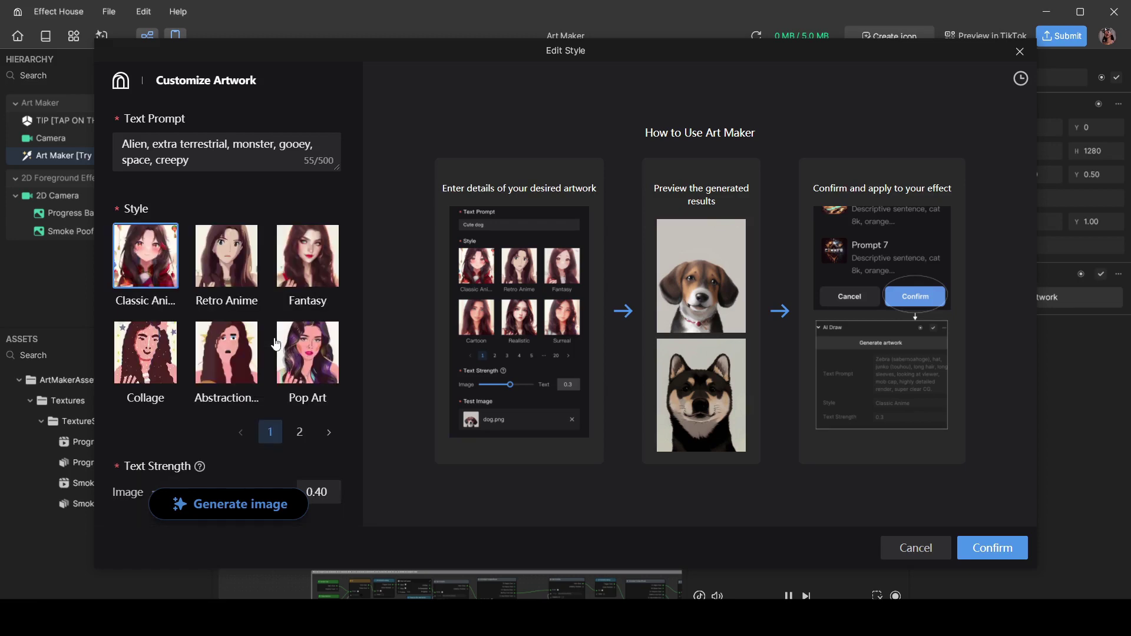
click(330, 257)
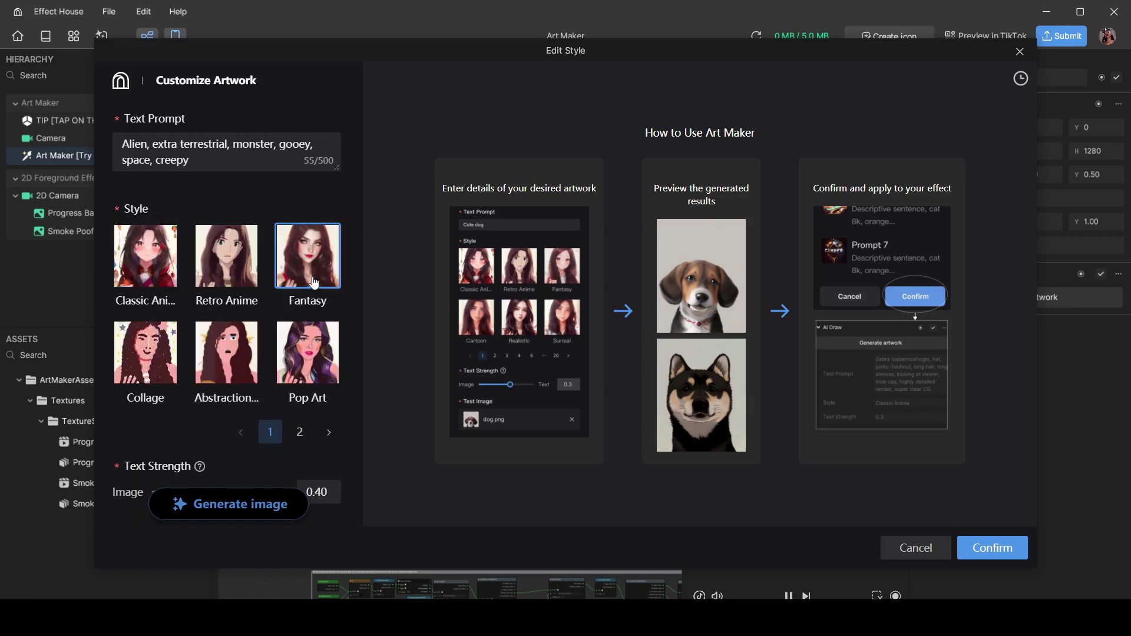
- Check the Text Strength help note and set Text Strength to its maximum of 0.40
scroll(297, 259, down, 1)
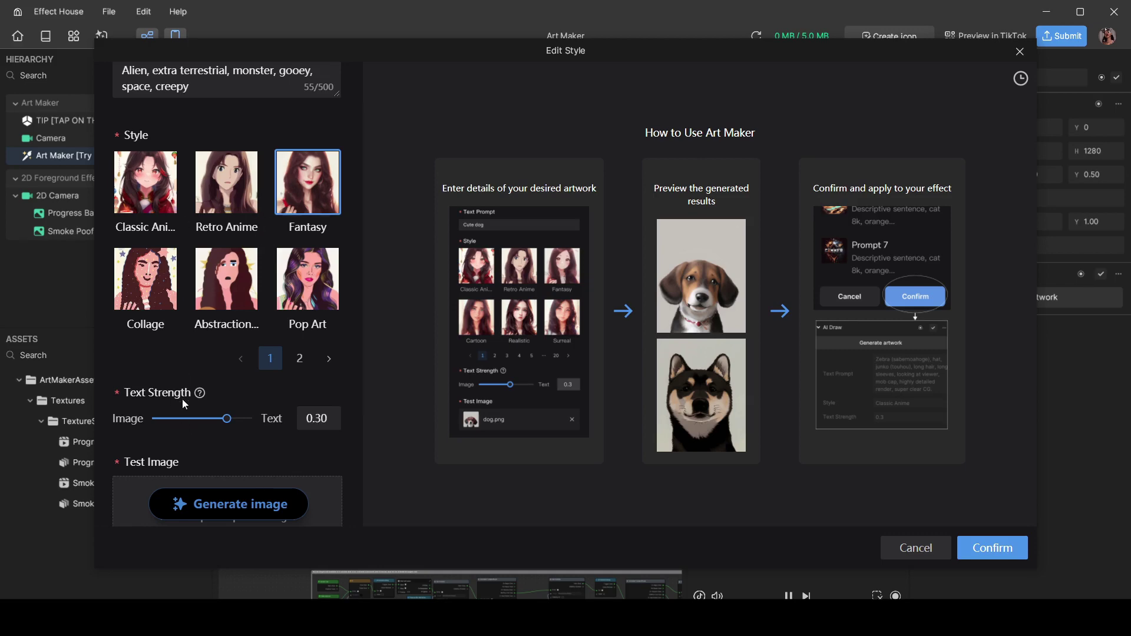
mouse_move(200, 397)
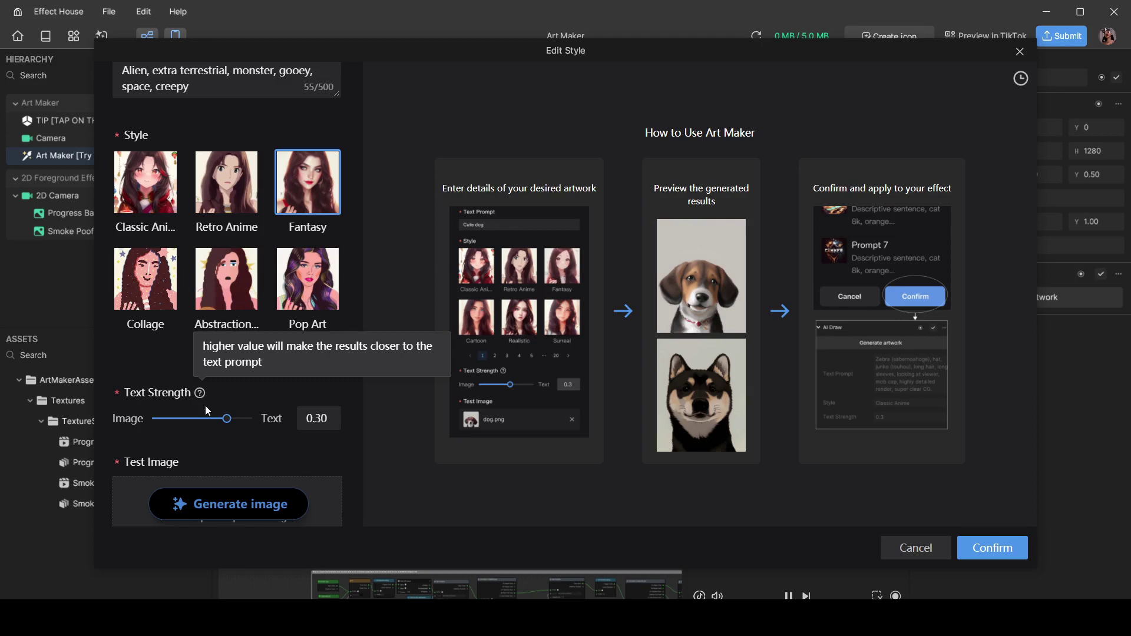
drag(227, 418, 137, 430)
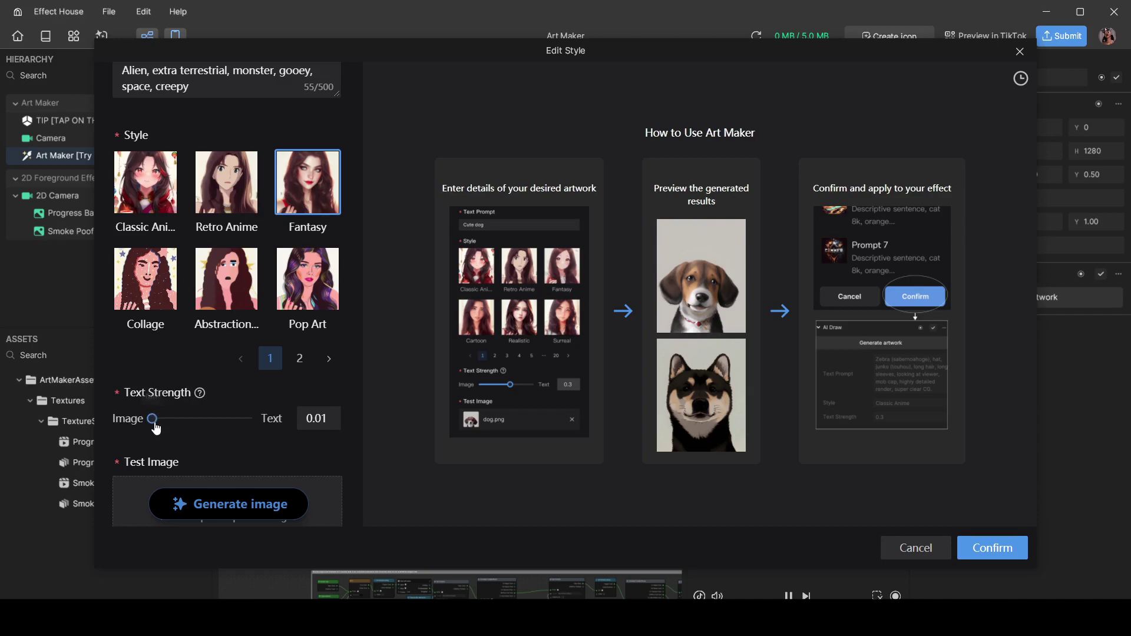
drag(155, 427, 403, 423)
- Upload images.jpg, person-stock-2.png, download.jpg and images (1).jpg as test images
scroll(240, 419, down, 3)
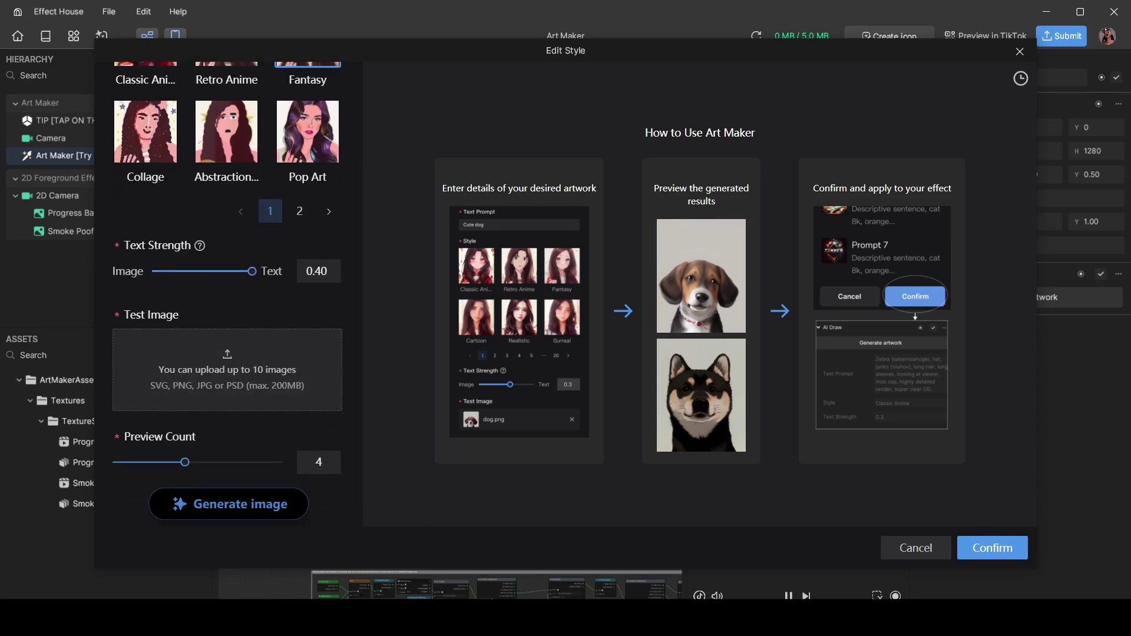
drag(459, 583, 228, 370)
scroll(253, 334, down, 3)
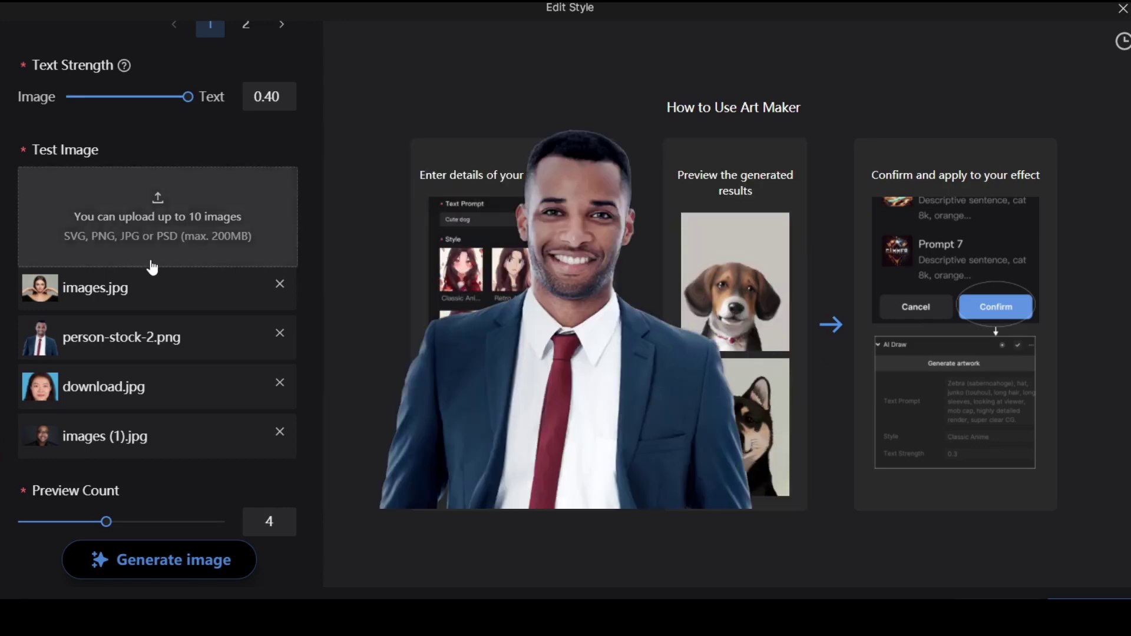
- Review the artwork settings and generate the artwork previews for the uploaded test images
scroll(155, 261, up, 5)
scroll(155, 261, down, 5)
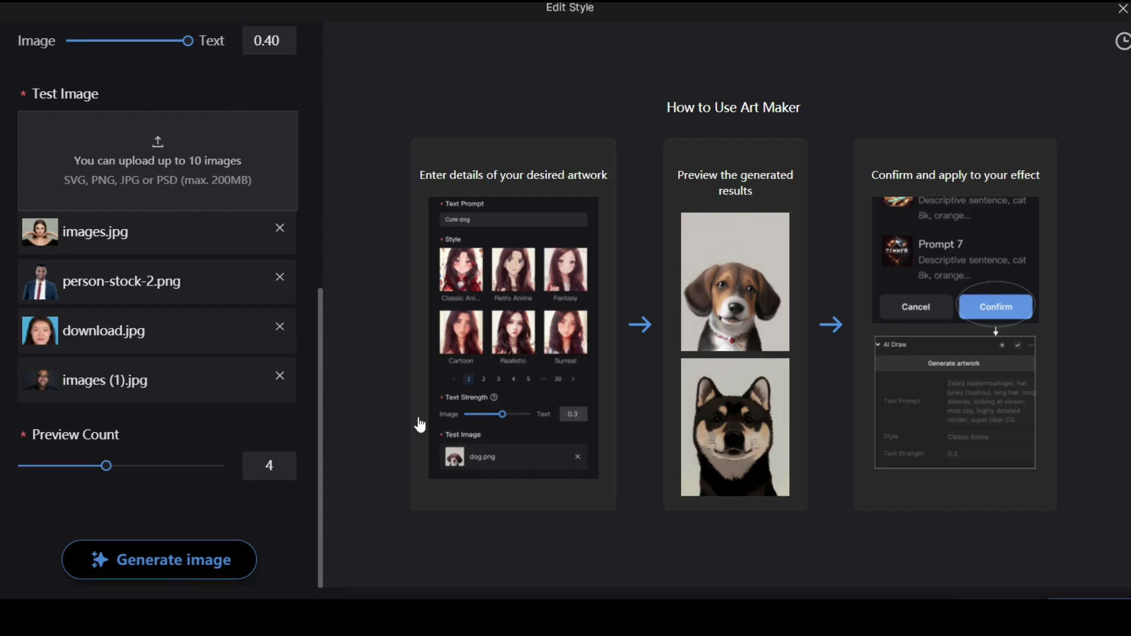
click(174, 562)
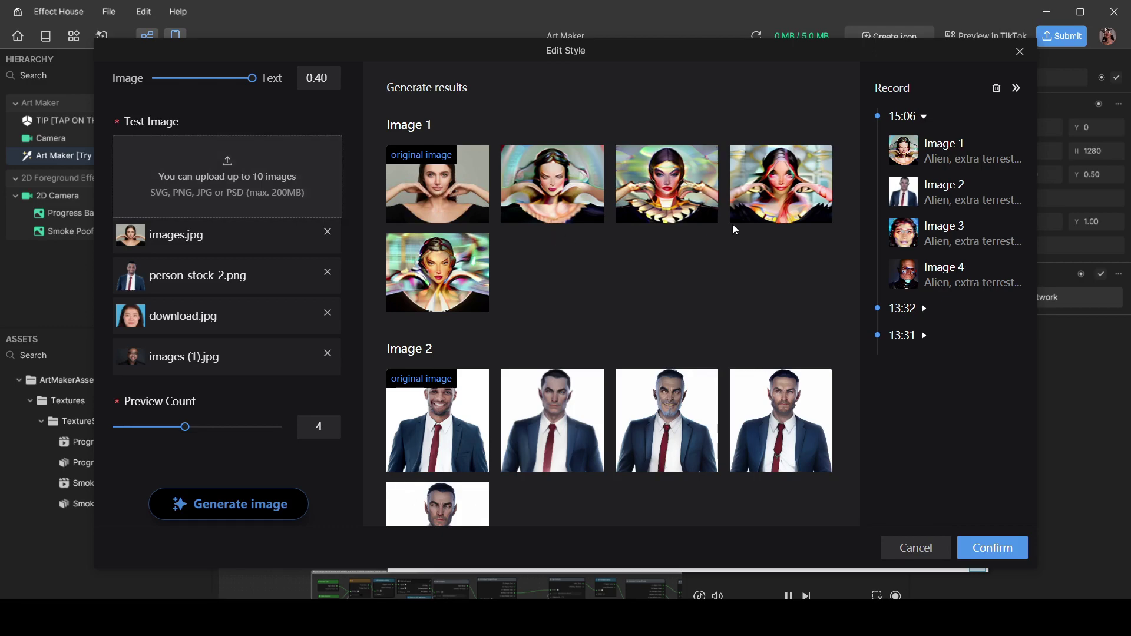
- Examine the generated alien and skeleton artwork results for each of the four test images
scroll(546, 223, down, 5)
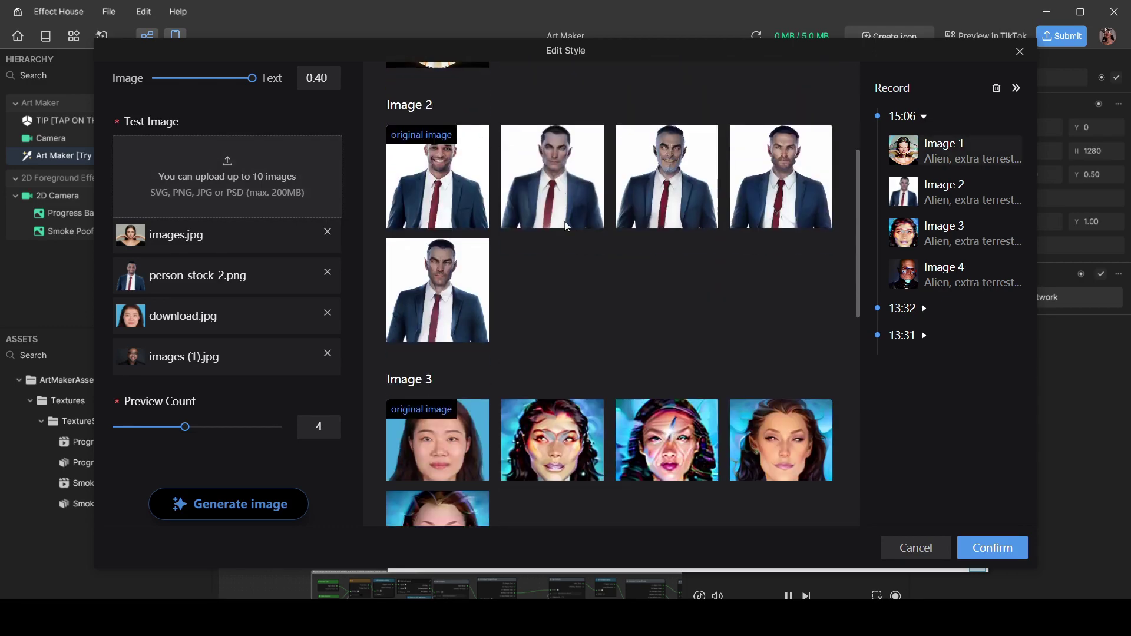
scroll(563, 225, down, 1)
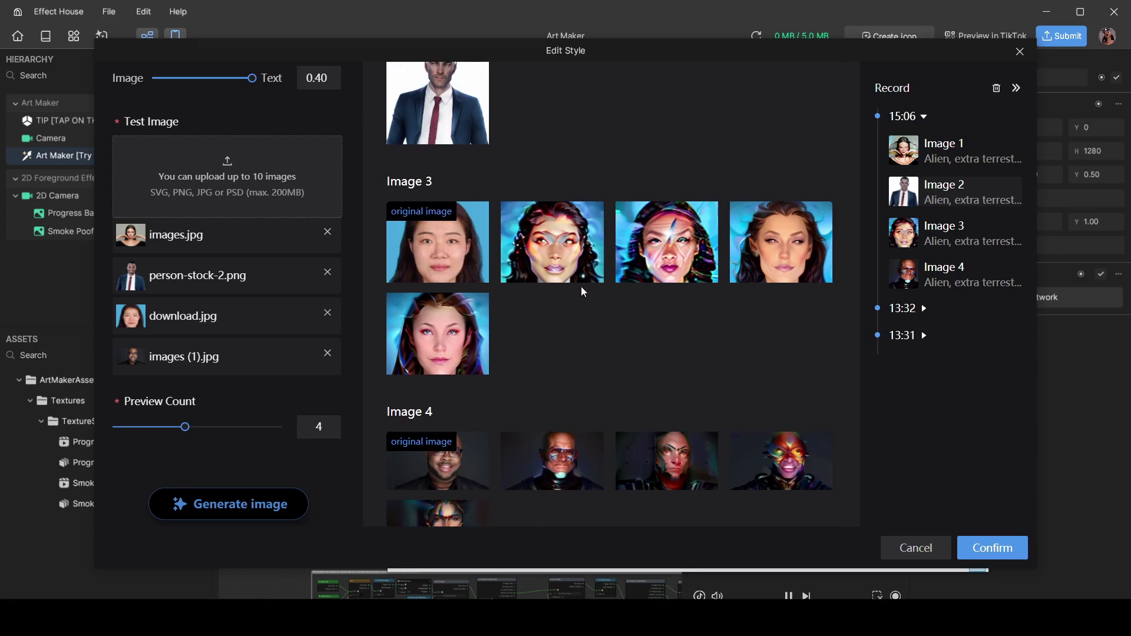
scroll(582, 291, down, 3)
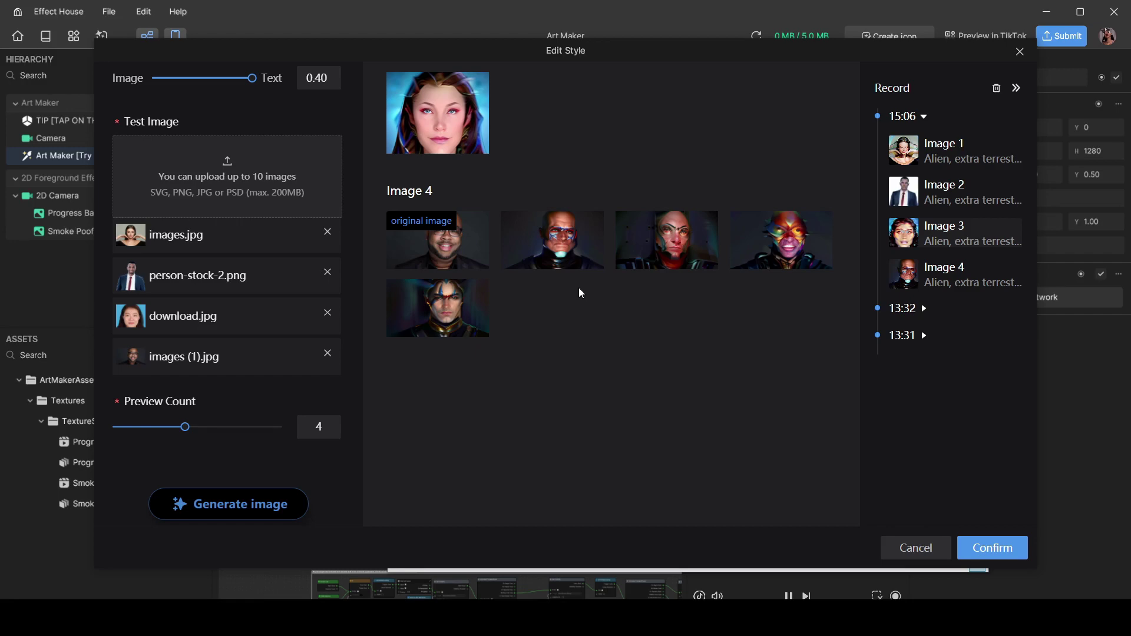
scroll(580, 293, up, 5)
scroll(579, 288, up, 4)
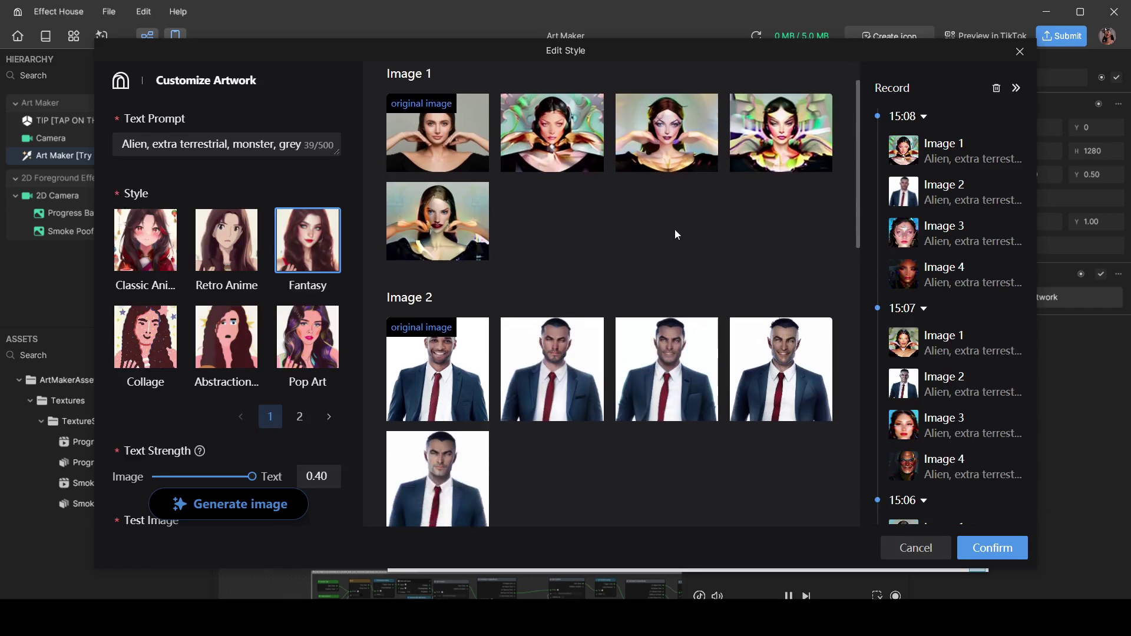
scroll(674, 230, down, 2)
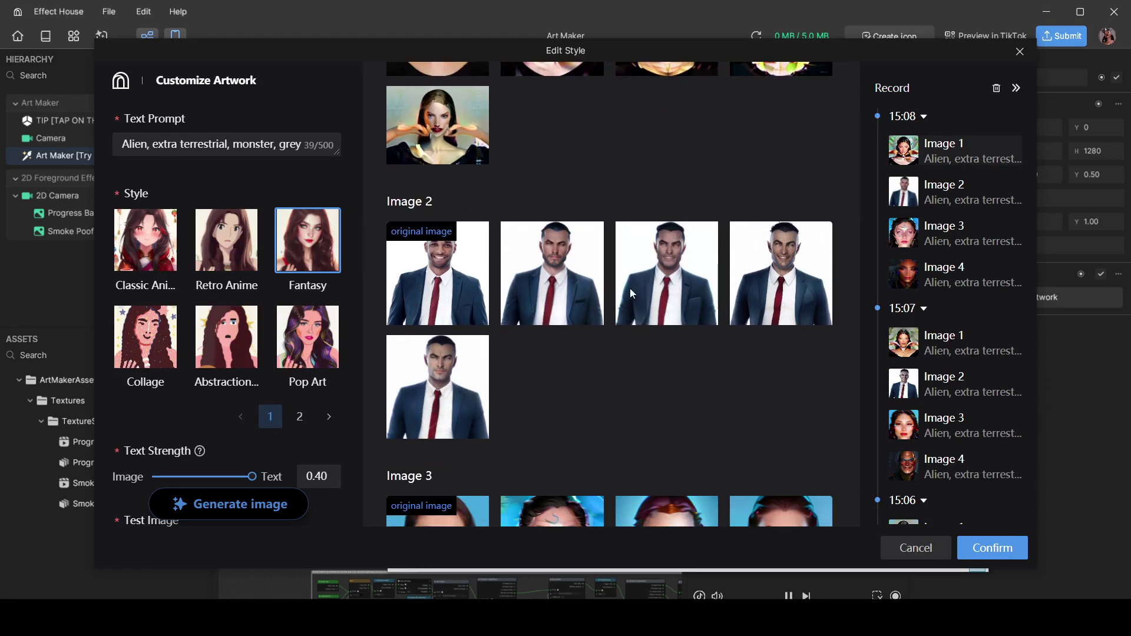
scroll(508, 324, down, 2)
scroll(508, 327, down, 3)
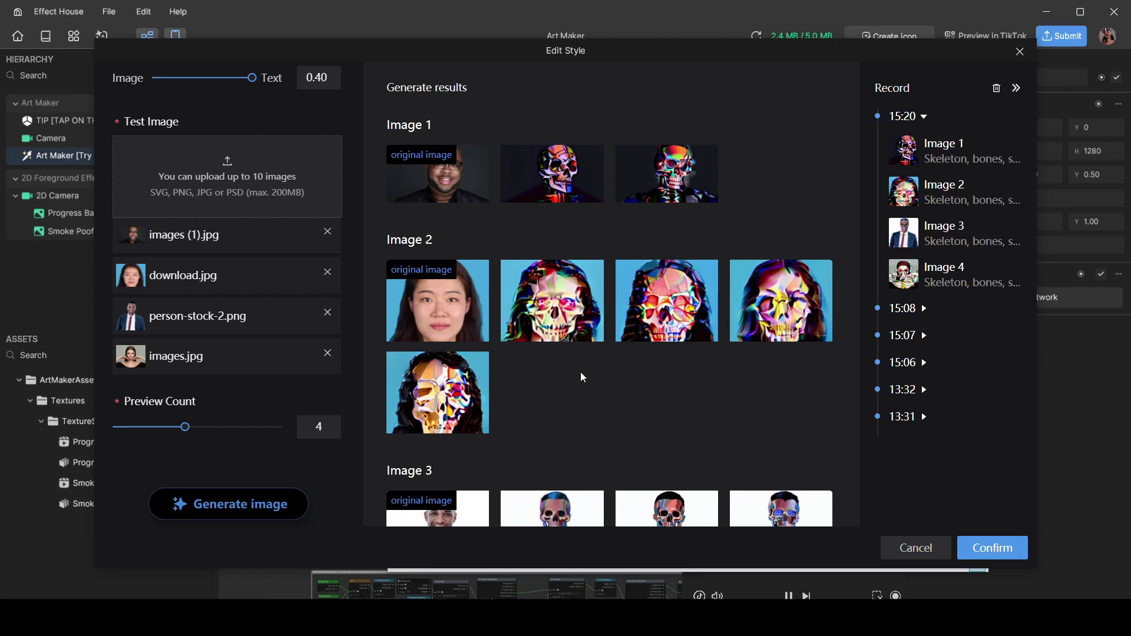
scroll(581, 377, down, 3)
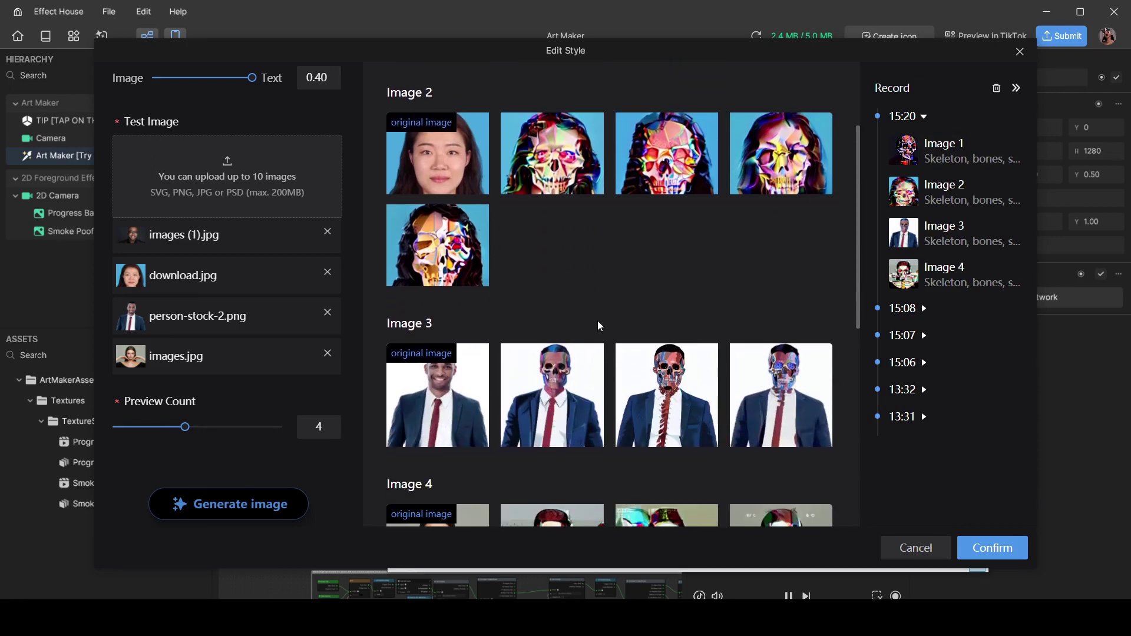
scroll(599, 320, down, 4)
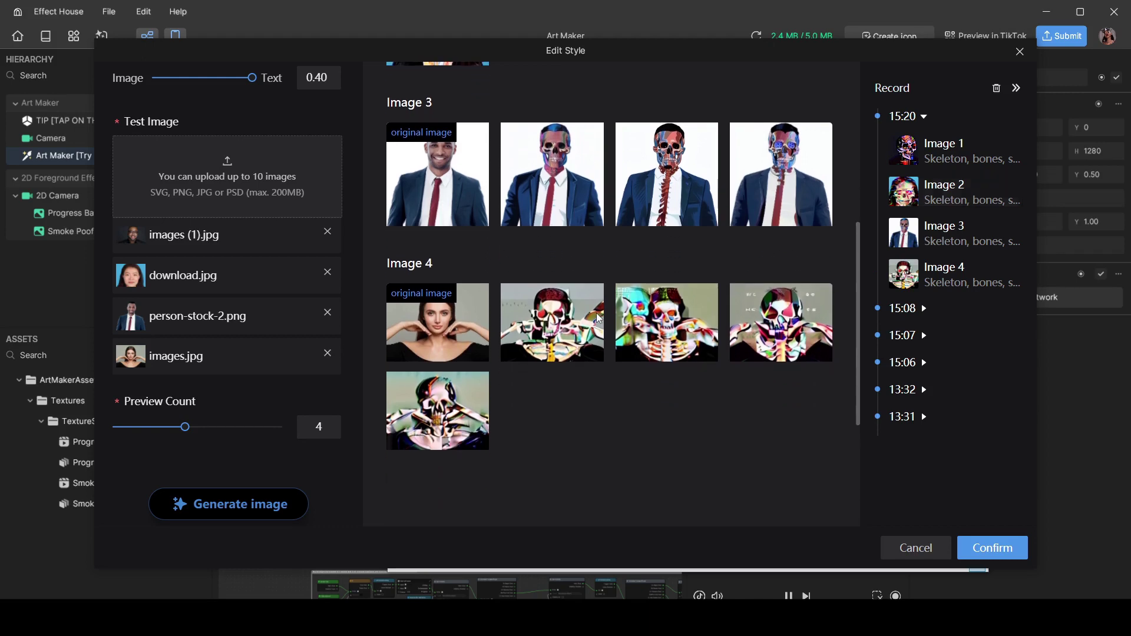
- Leave the style editor and reset the effect preview to replay the skeleton artwork on the idle preview models
key(Escape)
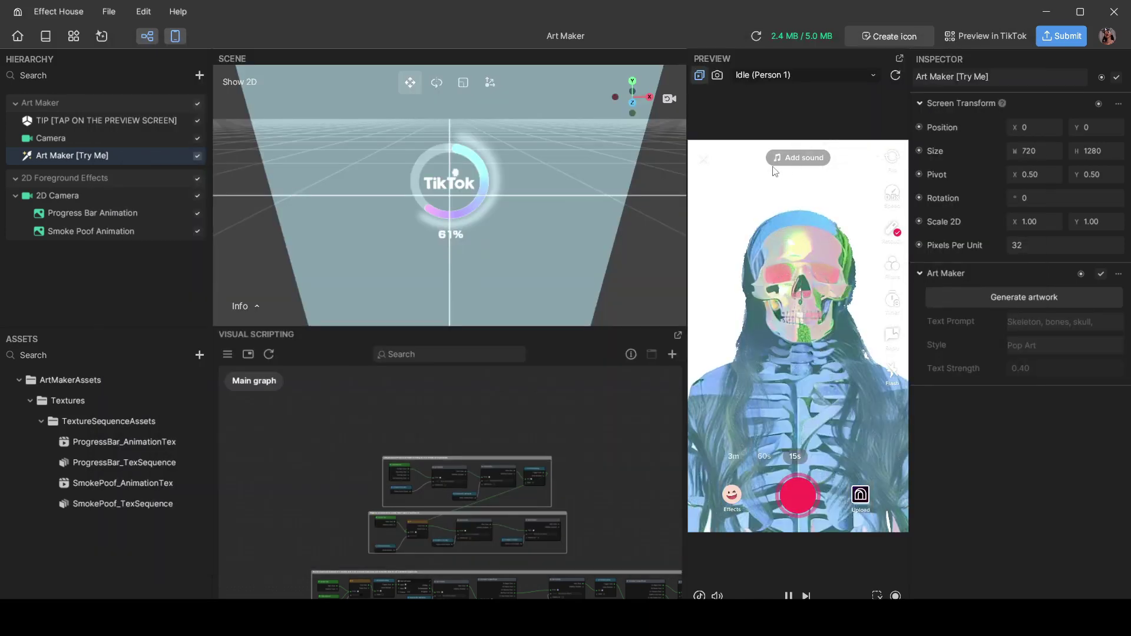
click(895, 76)
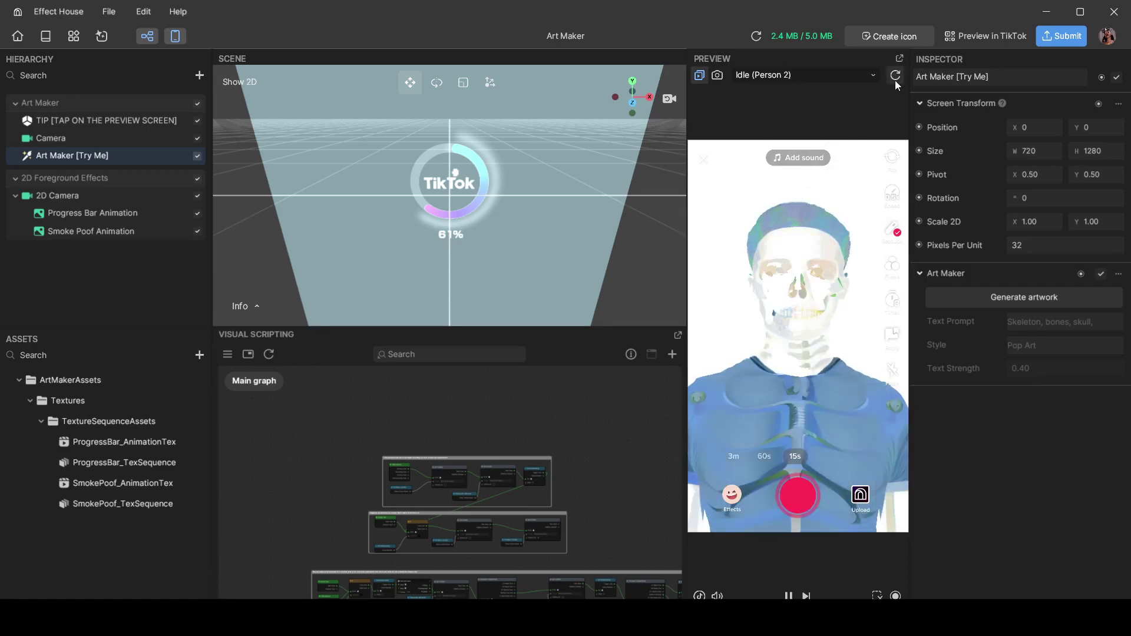
click(895, 77)
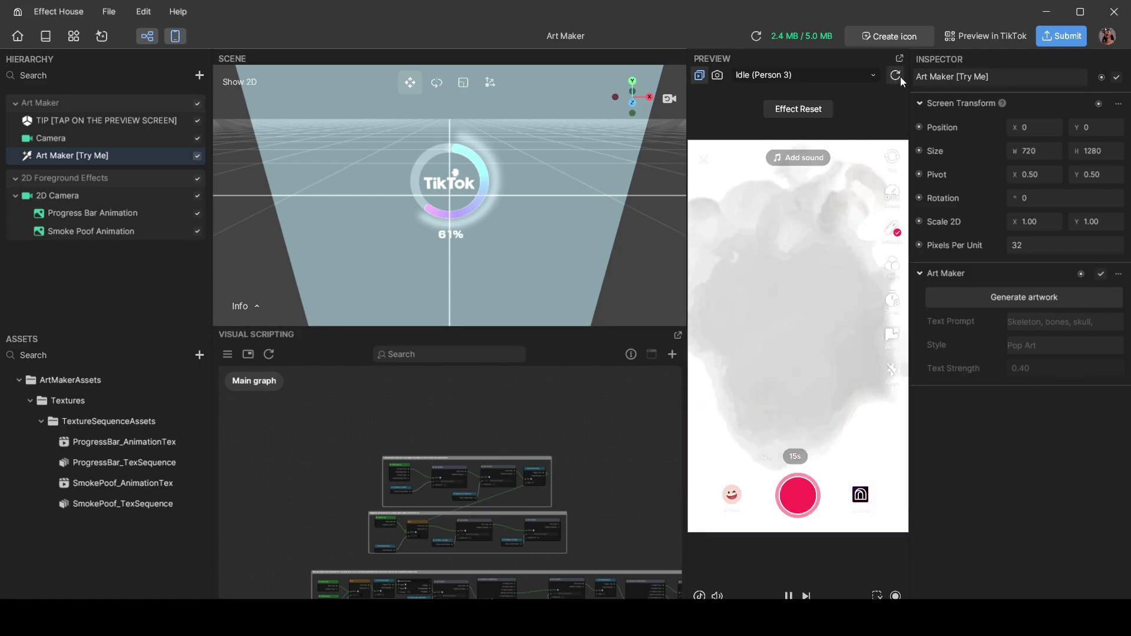